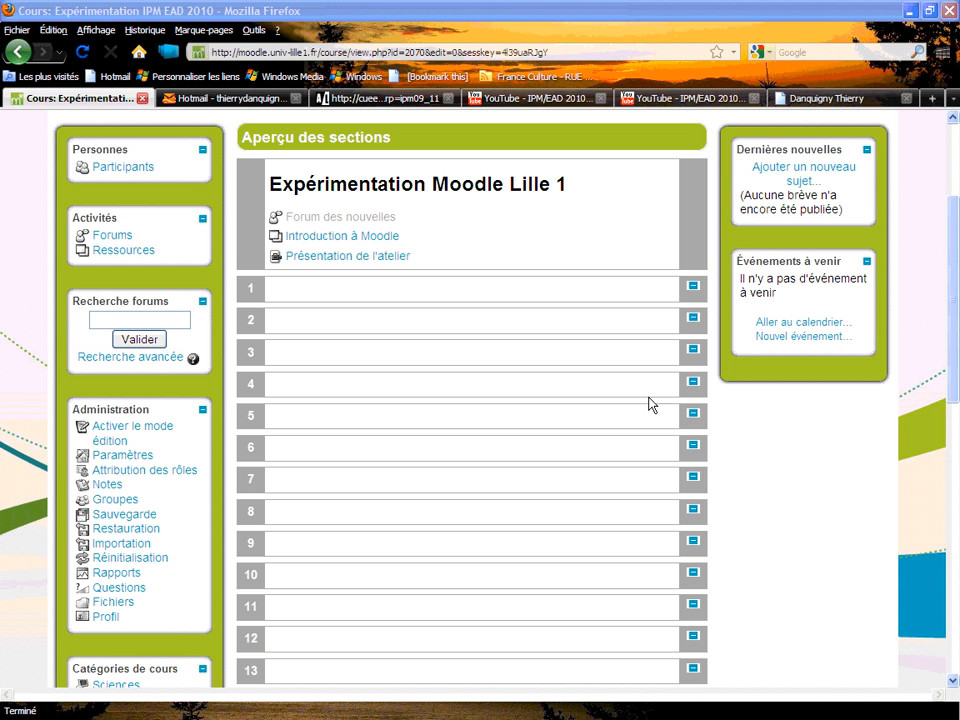
Step: Turn on editing mode for the course and review the resource and activity types offered in section 1
{"action": "scroll", "coordinate": [958, 152], "scroll_direction": "up", "scroll_amount": 4}
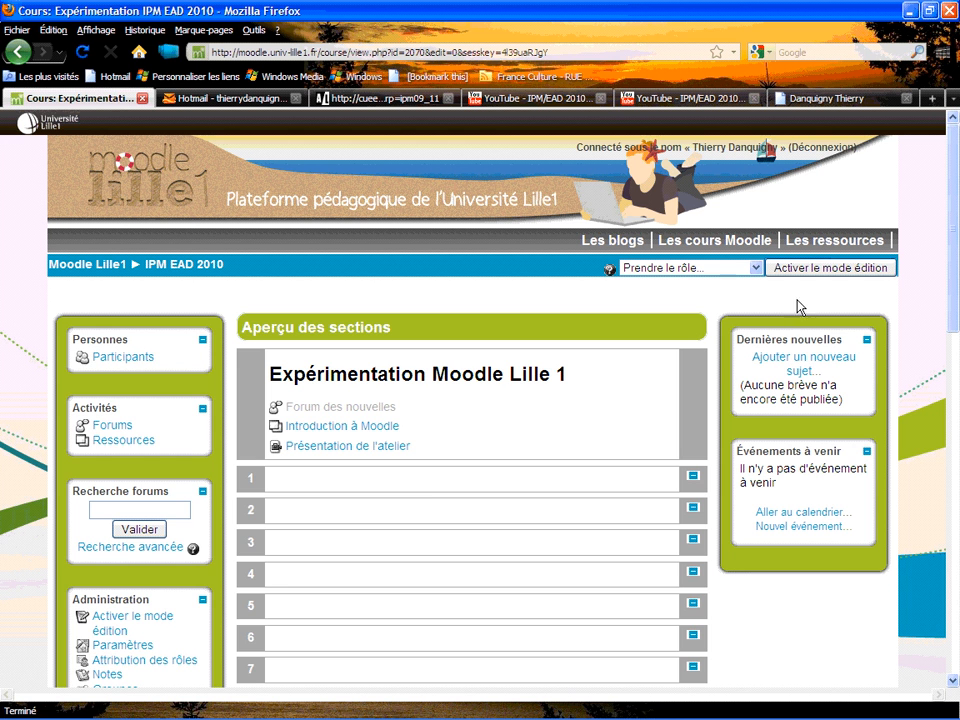
{"action": "left_click", "coordinate": [823, 270]}
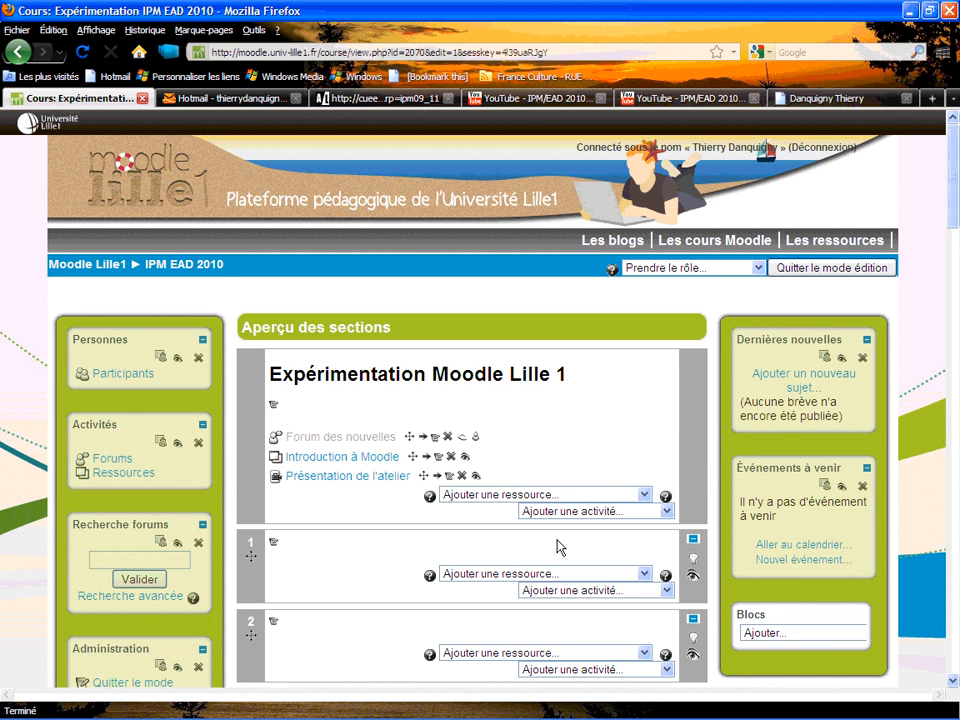
{"action": "scroll", "coordinate": [580, 530], "scroll_direction": "down", "scroll_amount": 2}
{"action": "left_click", "coordinate": [588, 480]}
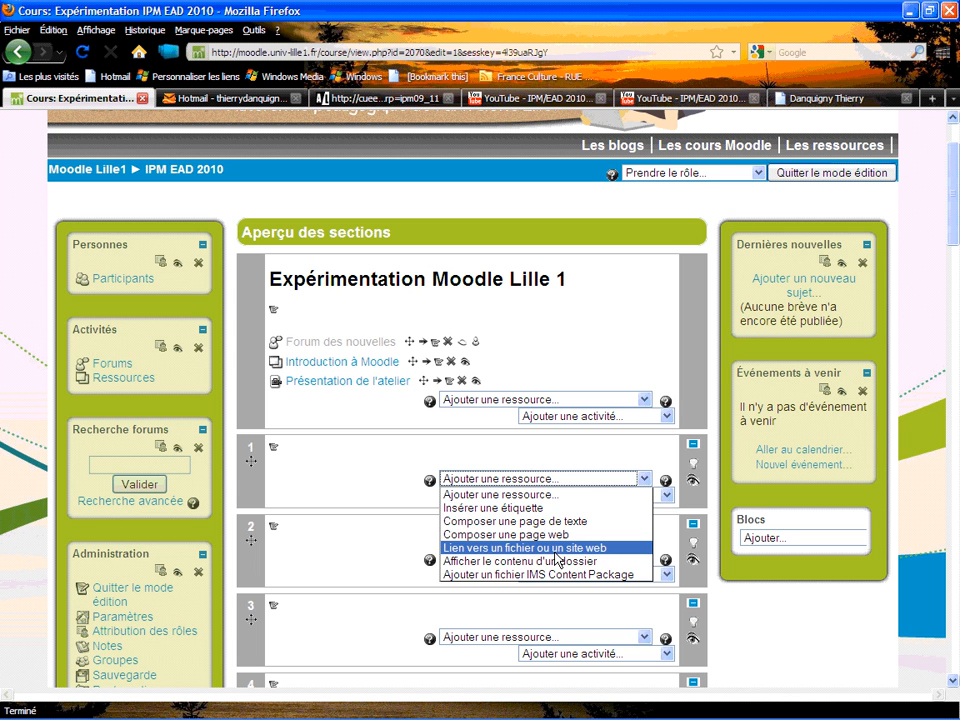
{"action": "left_click", "coordinate": [536, 454]}
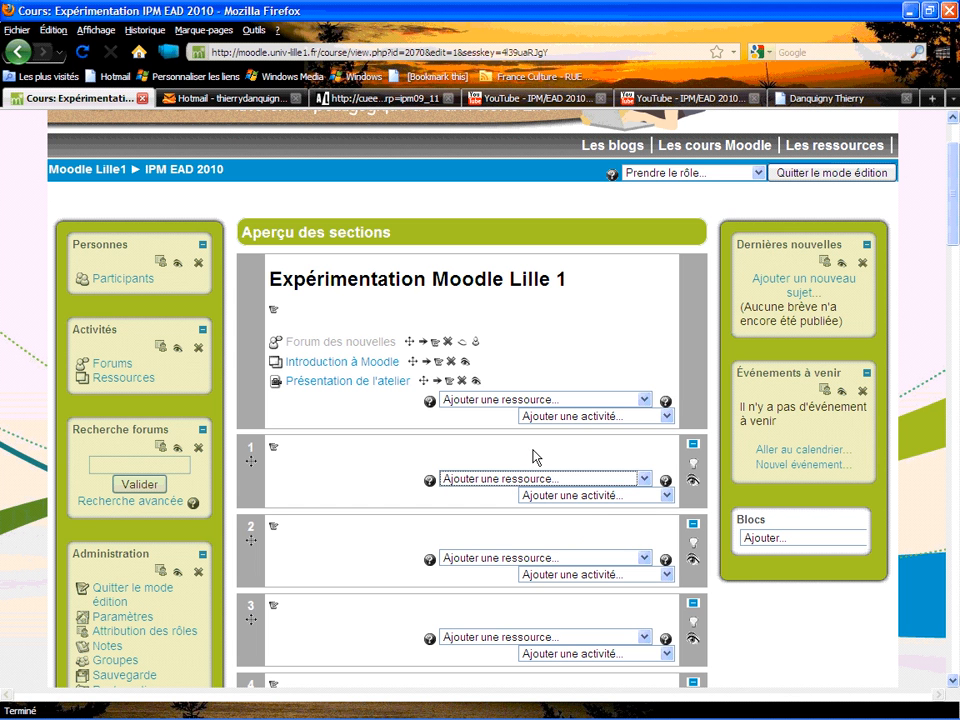
{"action": "left_click", "coordinate": [602, 503]}
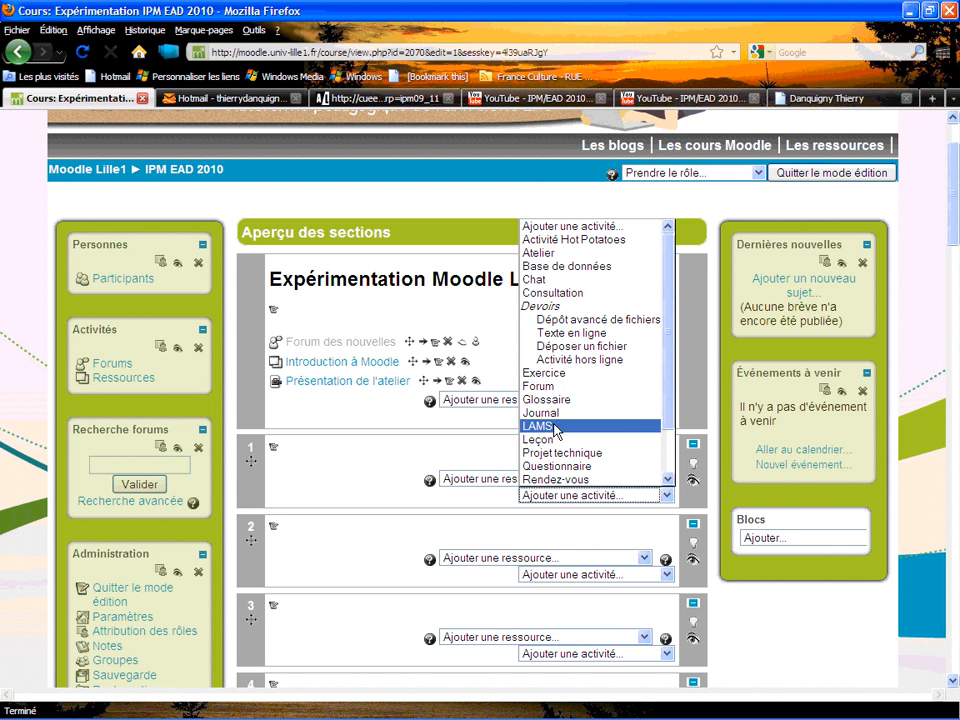
{"action": "left_click", "coordinate": [342, 477]}
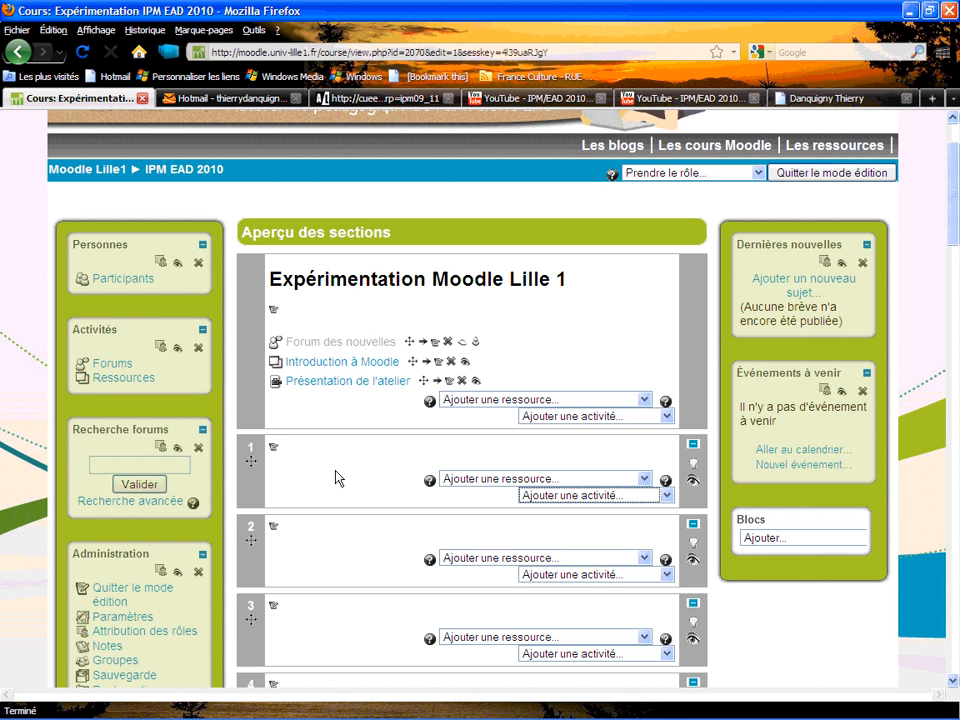
Step: Create a folder named with the teacher's surname in the course's files area
{"action": "scroll", "coordinate": [337, 477], "scroll_direction": "down", "scroll_amount": 2}
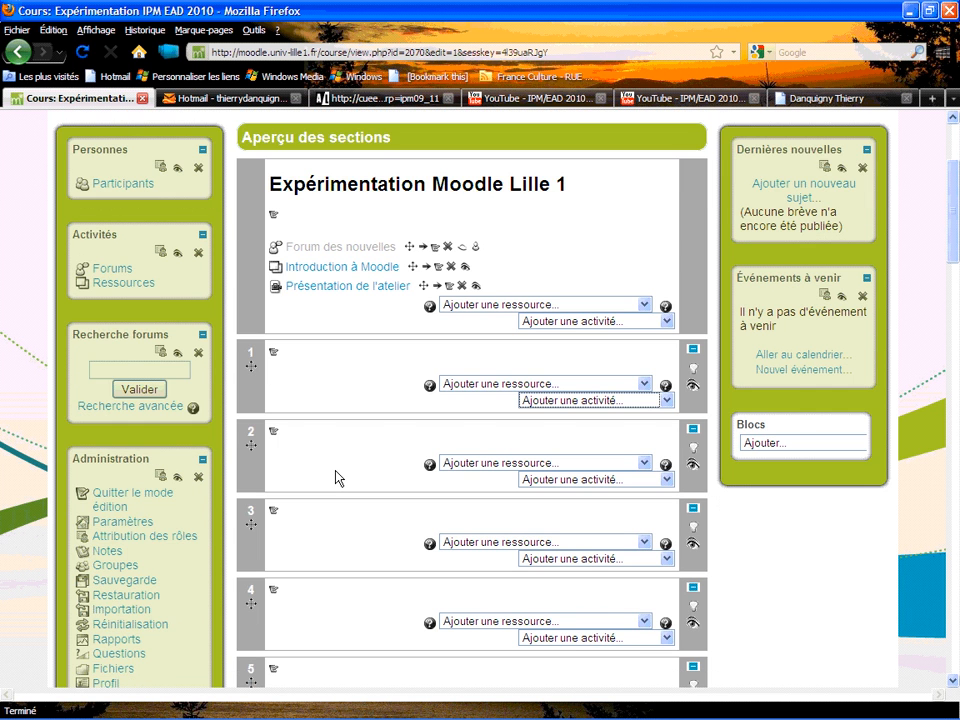
{"action": "scroll", "coordinate": [337, 477], "scroll_direction": "down", "scroll_amount": 2}
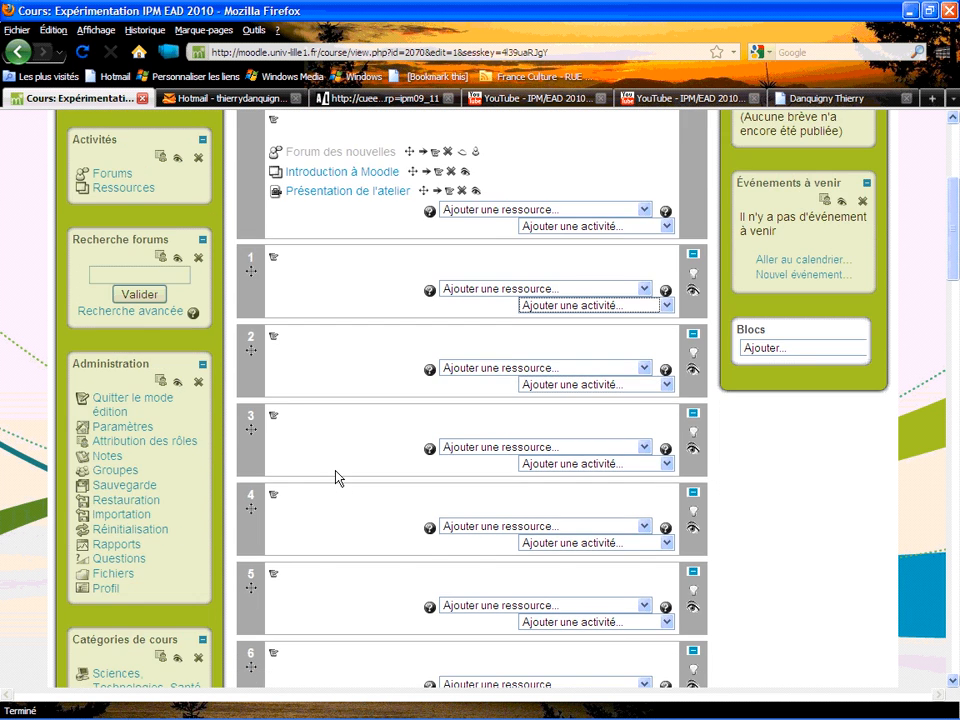
{"action": "left_click", "coordinate": [127, 576]}
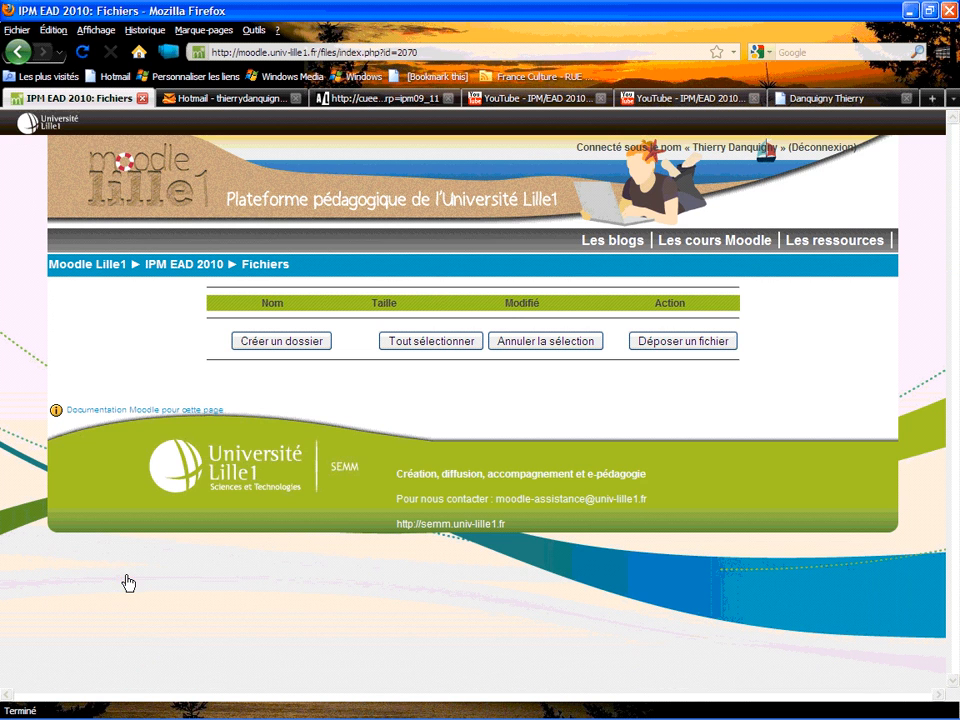
{"action": "left_click", "coordinate": [307, 345]}
{"action": "left_click", "coordinate": [295, 332]}
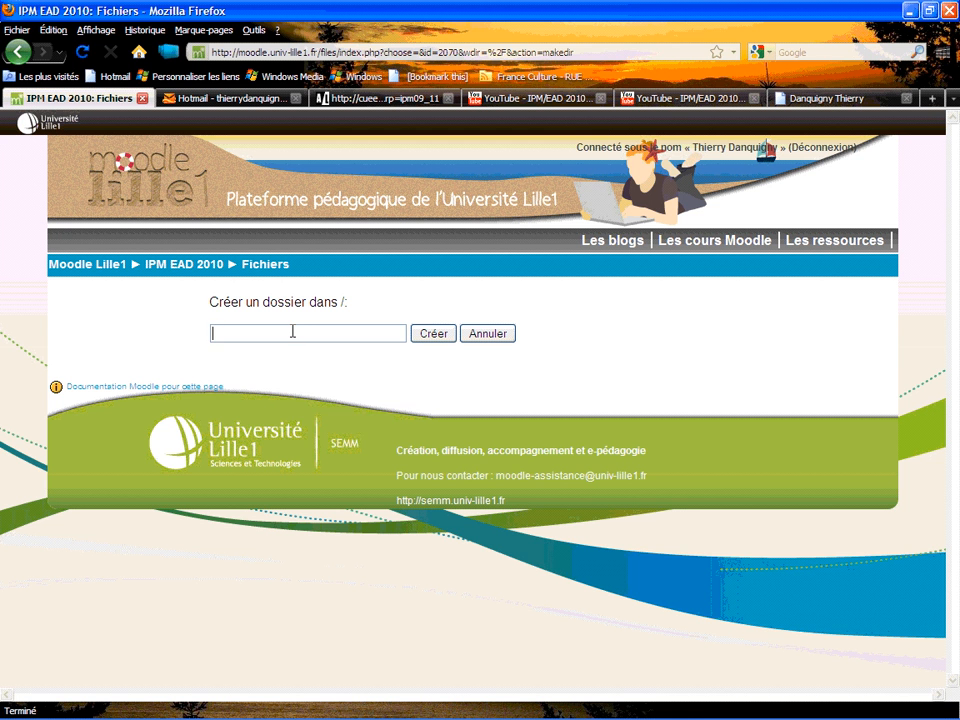
{"action": "type", "text": "Danquigny"}
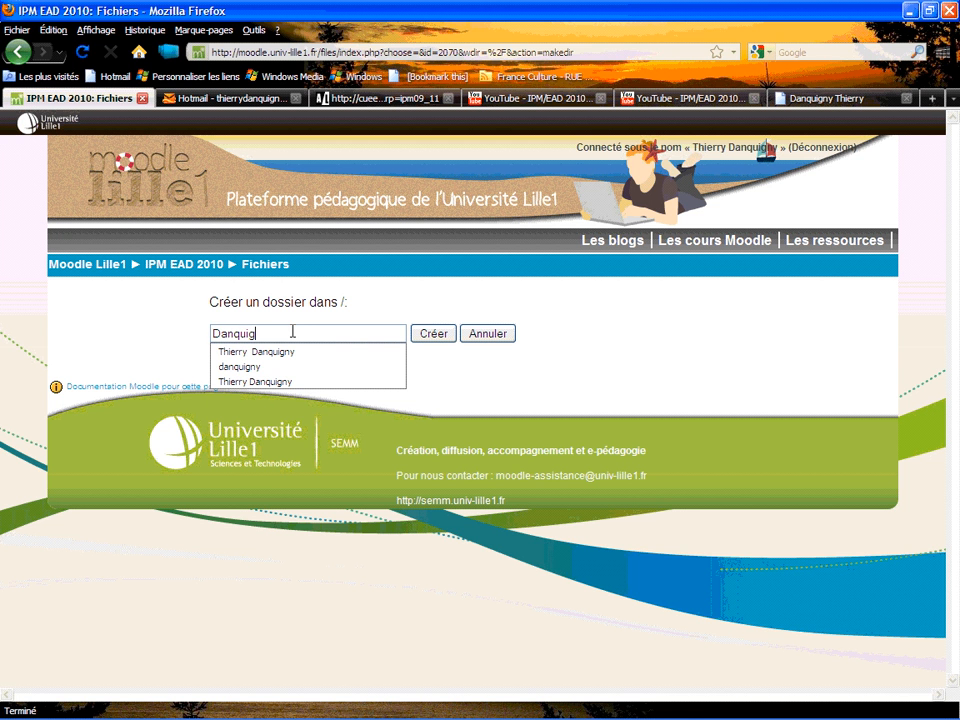
{"action": "left_click", "coordinate": [440, 334]}
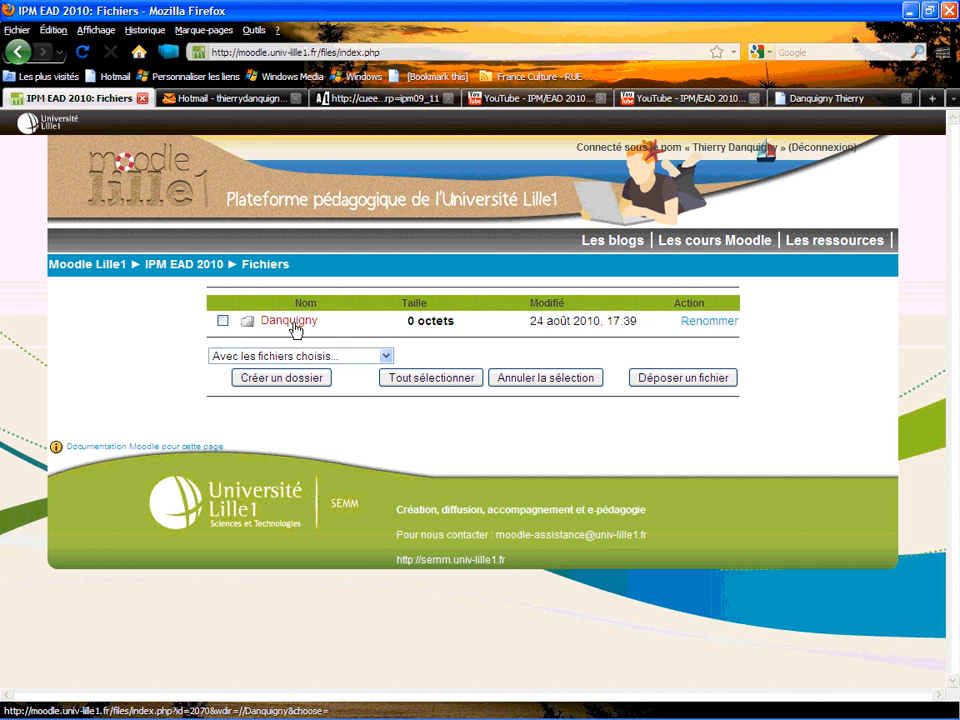
Step: Upload "Choisir une plateforme.pdf" from the LMS folder into the new surname folder and return to its parent folder
{"action": "left_click", "coordinate": [294, 328]}
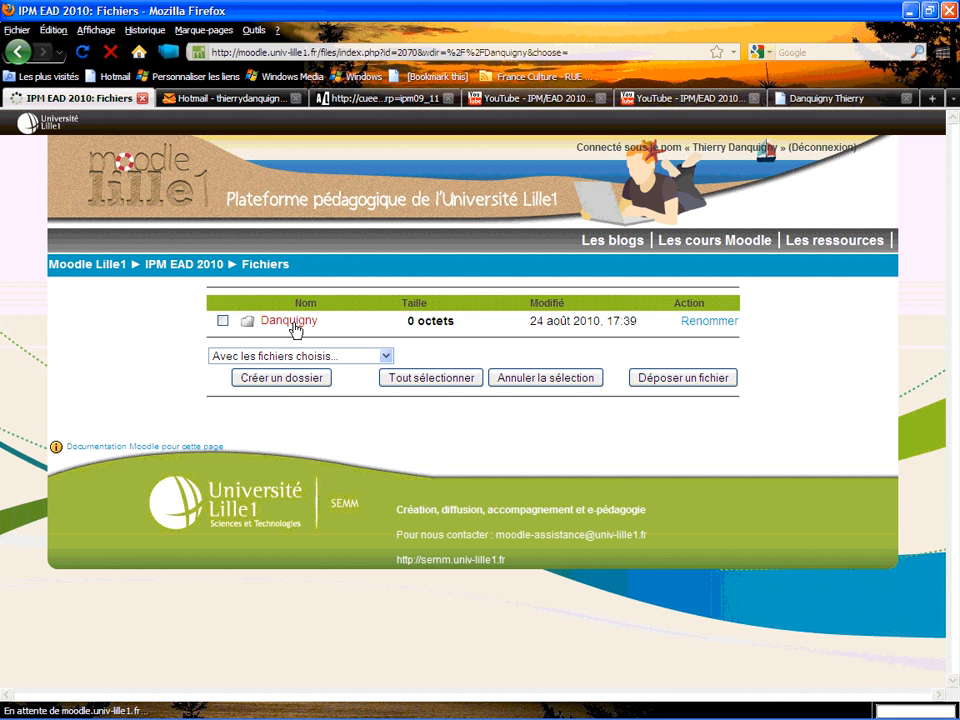
{"action": "left_click", "coordinate": [687, 368]}
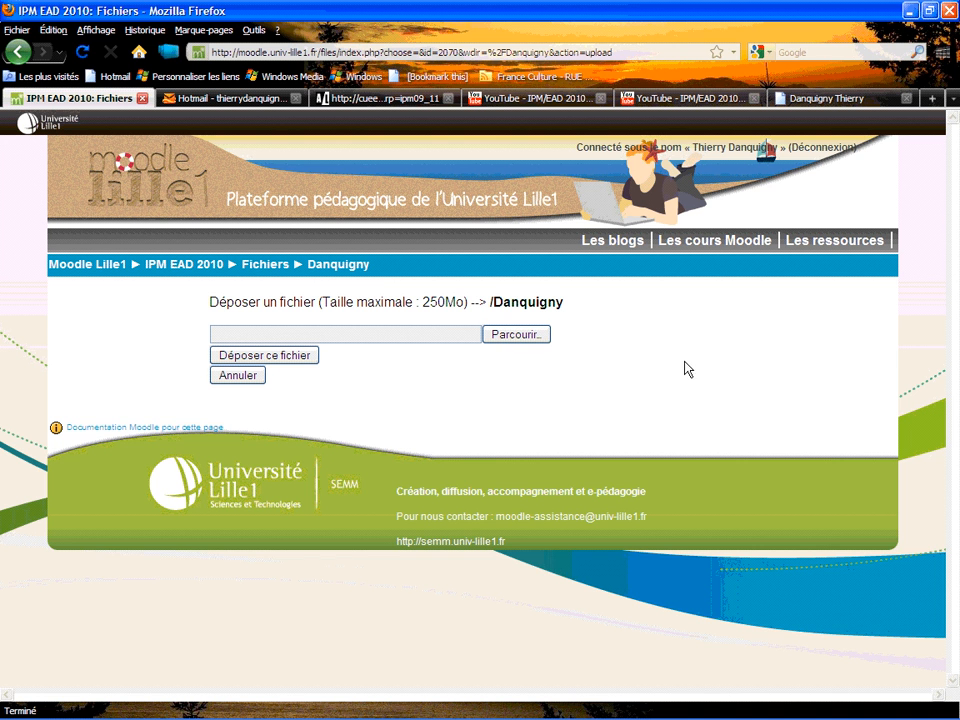
{"action": "left_click", "coordinate": [516, 338]}
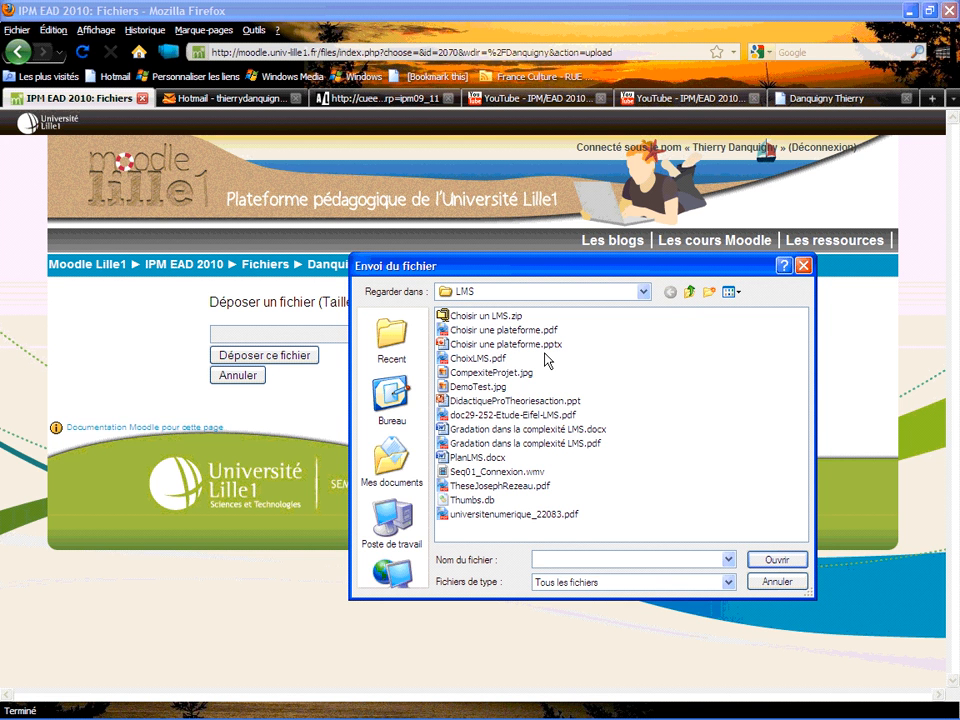
{"action": "double_click", "coordinate": [517, 331]}
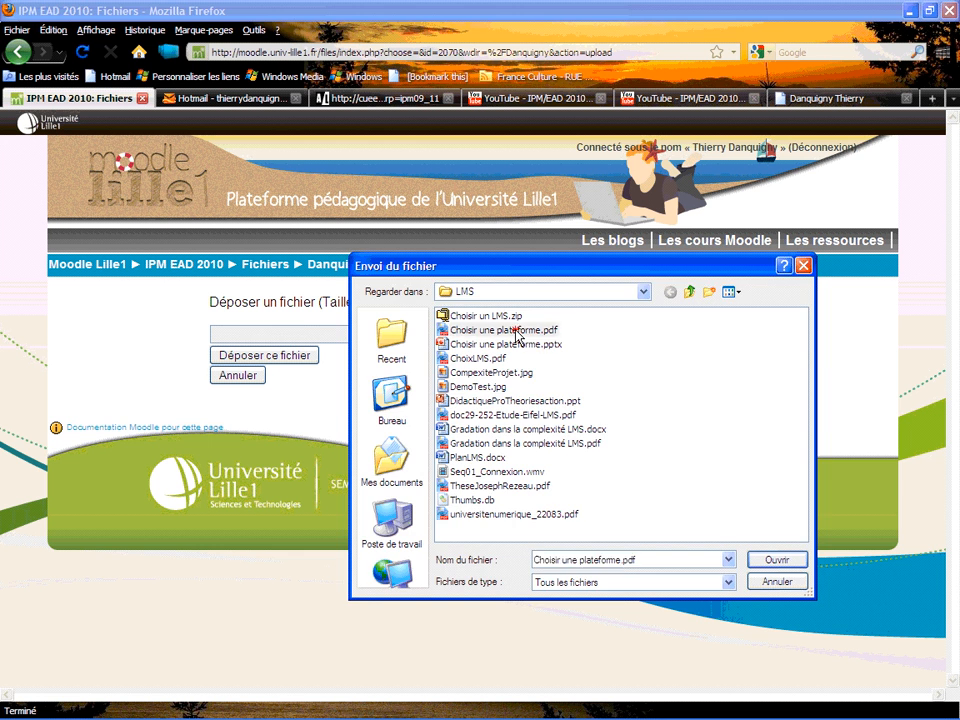
{"action": "left_click", "coordinate": [294, 358]}
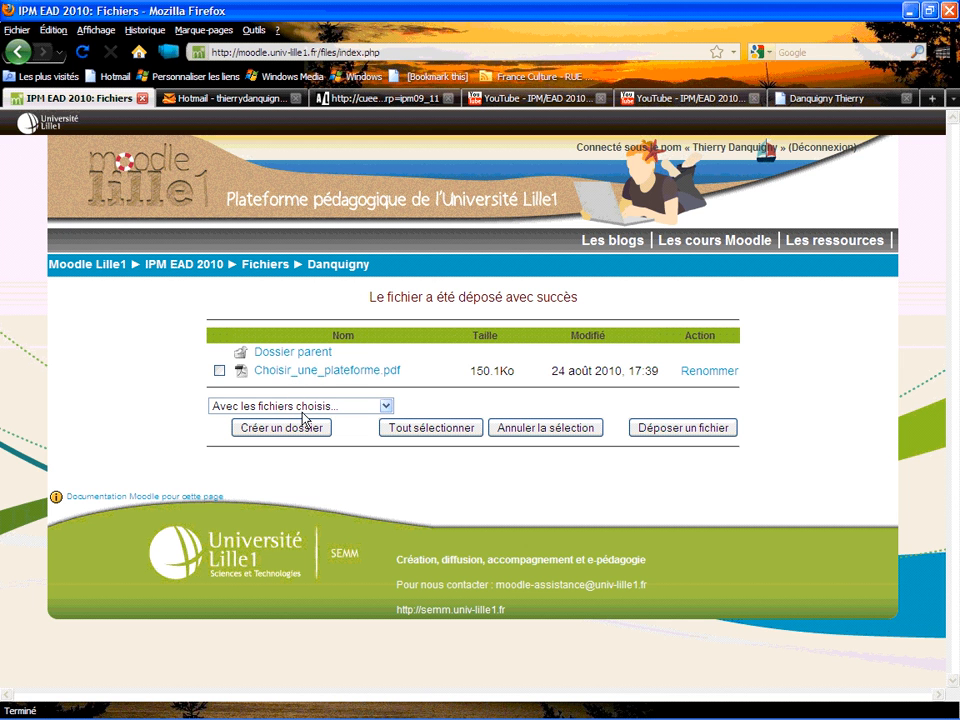
{"action": "left_click", "coordinate": [280, 355]}
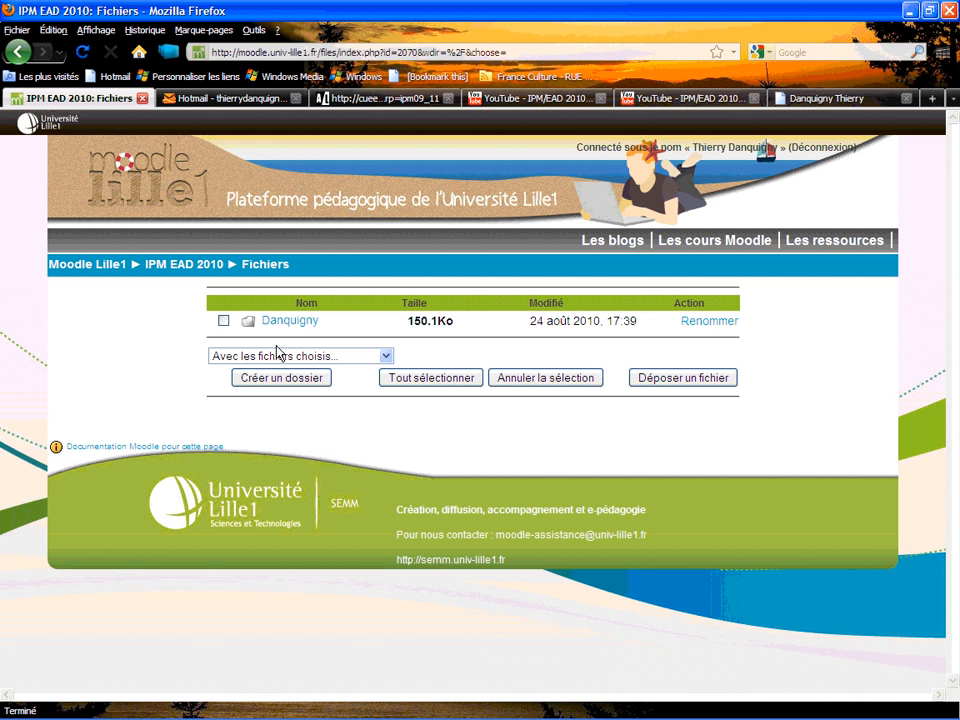
Step: Back on the IPM EAD 2010 course page, add a file or website link resource to section 1, named "Afficher ressources"
{"action": "left_click", "coordinate": [181, 268]}
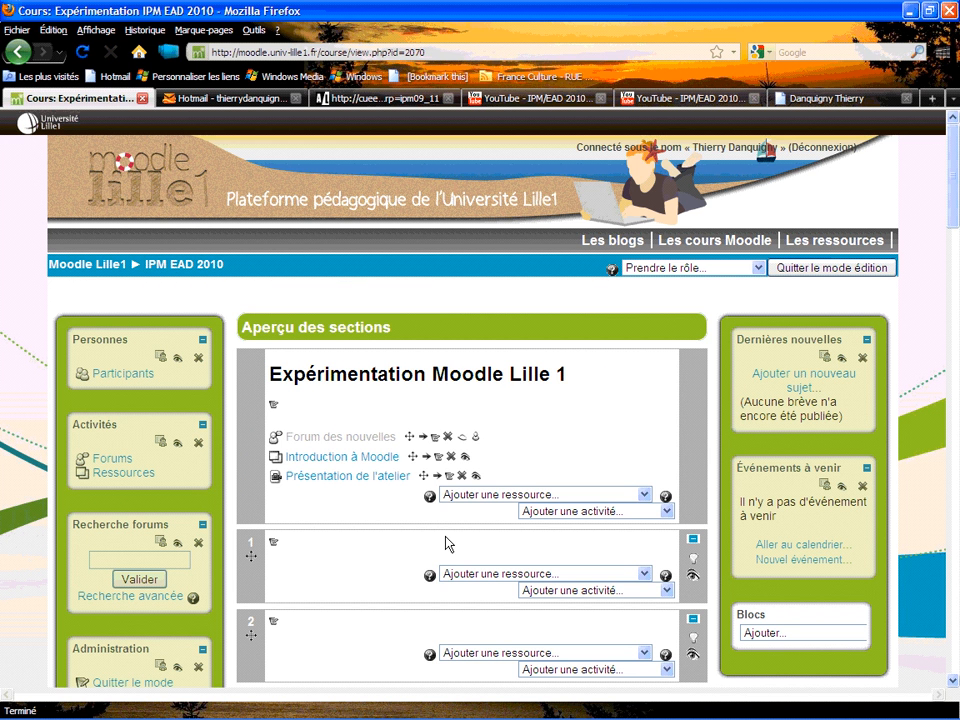
{"action": "left_click", "coordinate": [646, 577]}
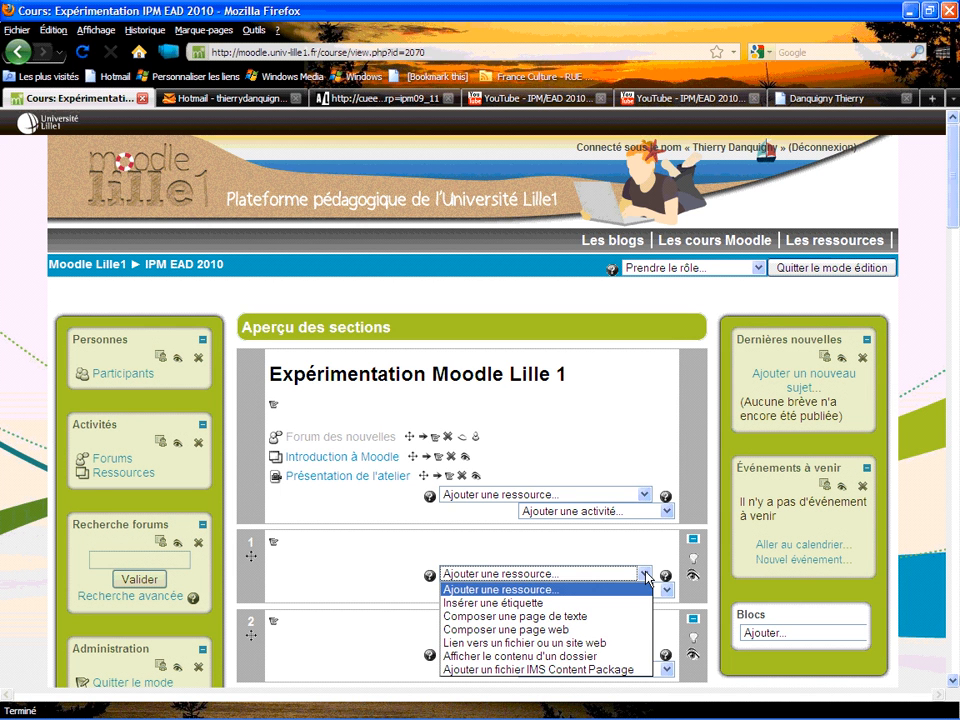
{"action": "left_click", "coordinate": [512, 643]}
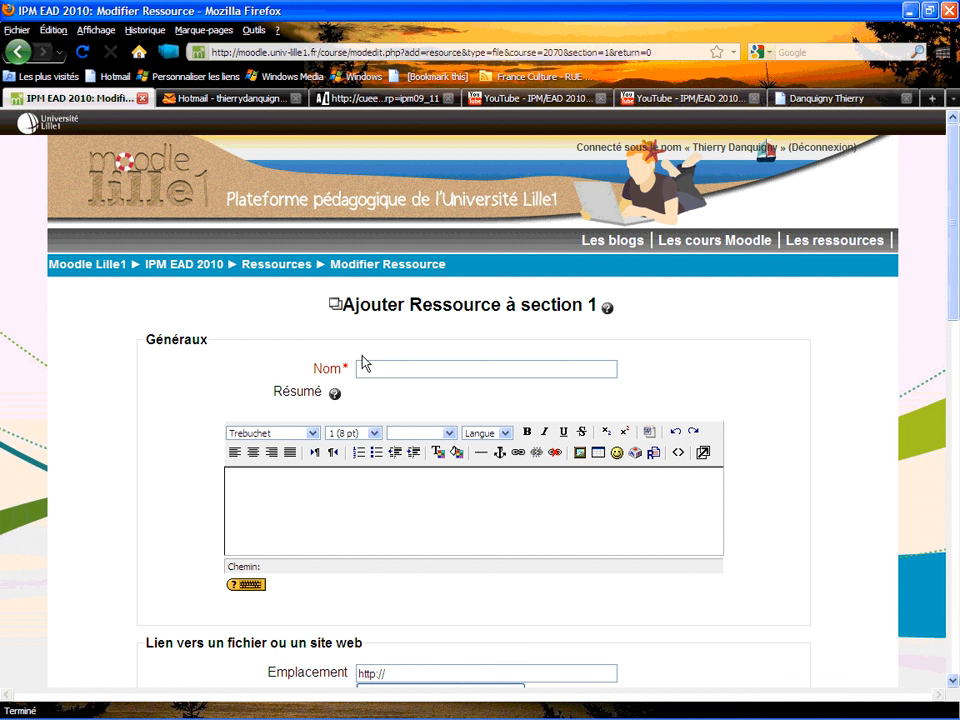
{"action": "left_click", "coordinate": [371, 367]}
{"action": "type", "text": "Affichi"}
{"action": "key", "text": "BackSpace"}
{"action": "type", "text": "er"}
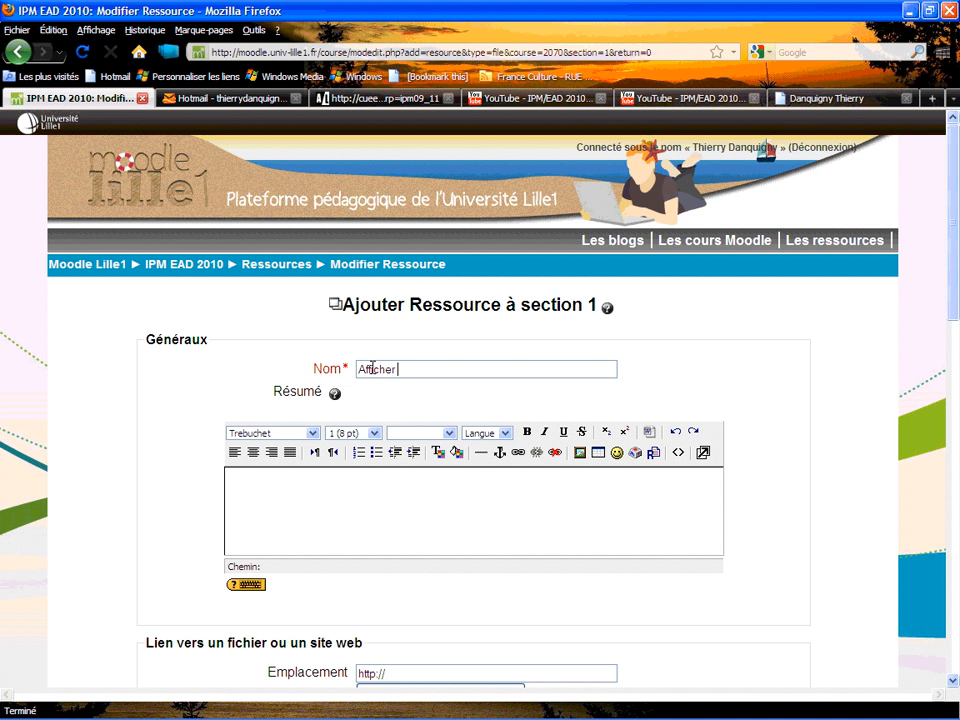
{"action": "type", "text": " ressources"}
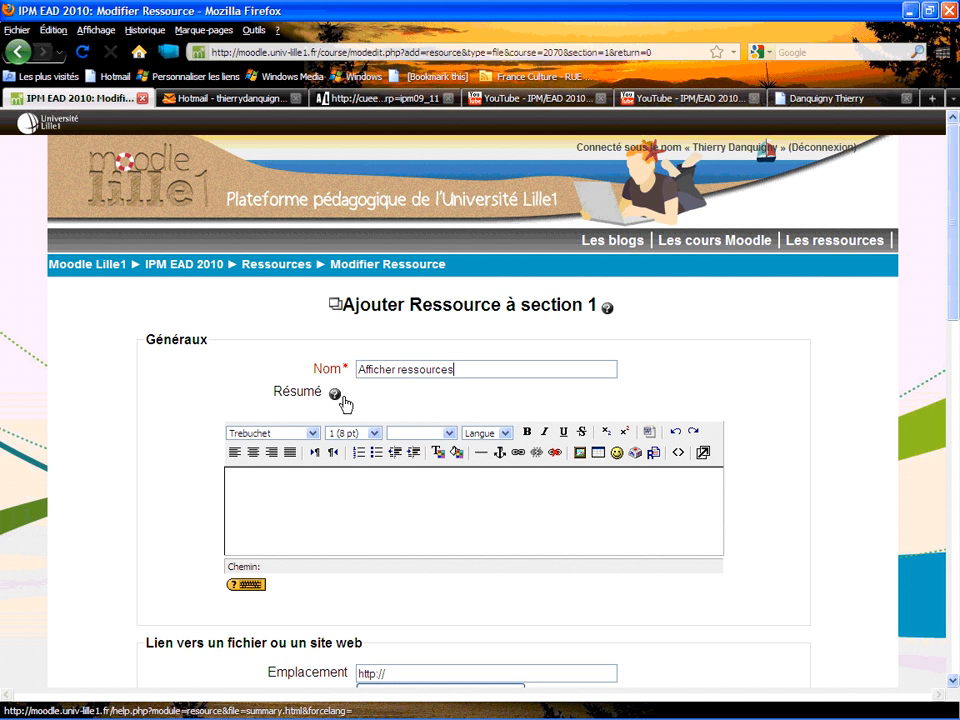
Step: Preview Choisir_une_plateforme.pdf from the surname folder and choose it as the resource's location
{"action": "scroll", "coordinate": [360, 540], "scroll_direction": "down", "scroll_amount": 3}
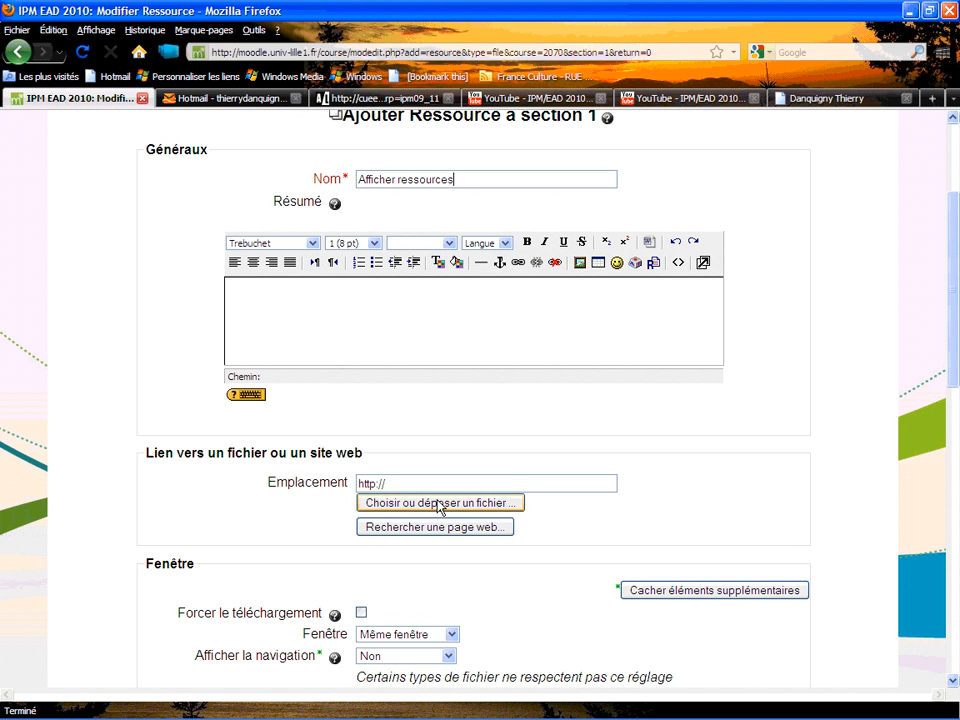
{"action": "left_click", "coordinate": [440, 503]}
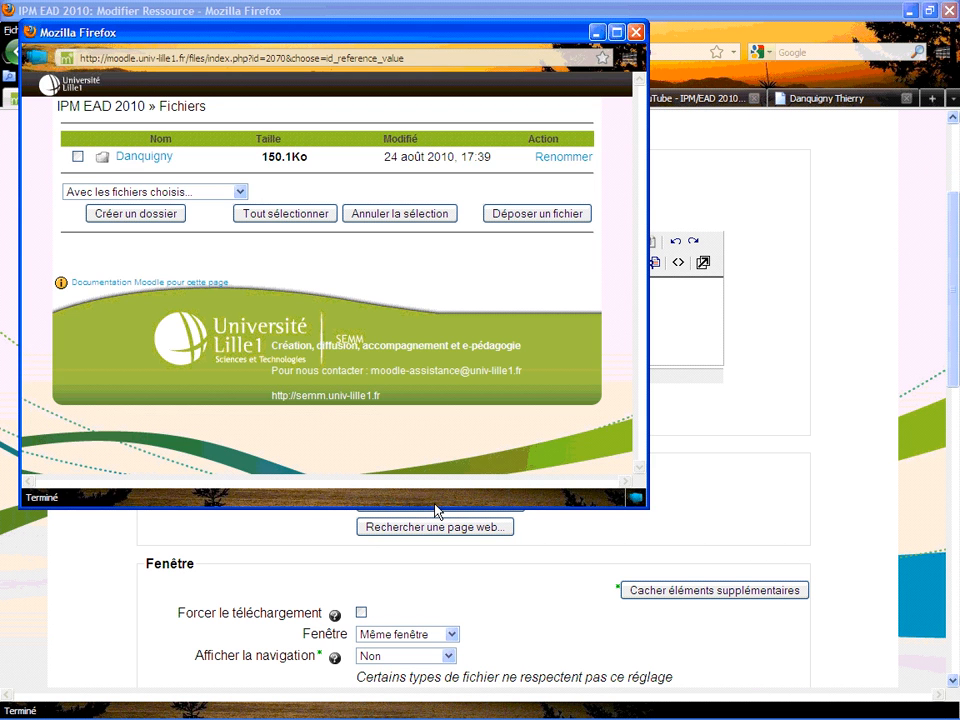
{"action": "left_click", "coordinate": [146, 158]}
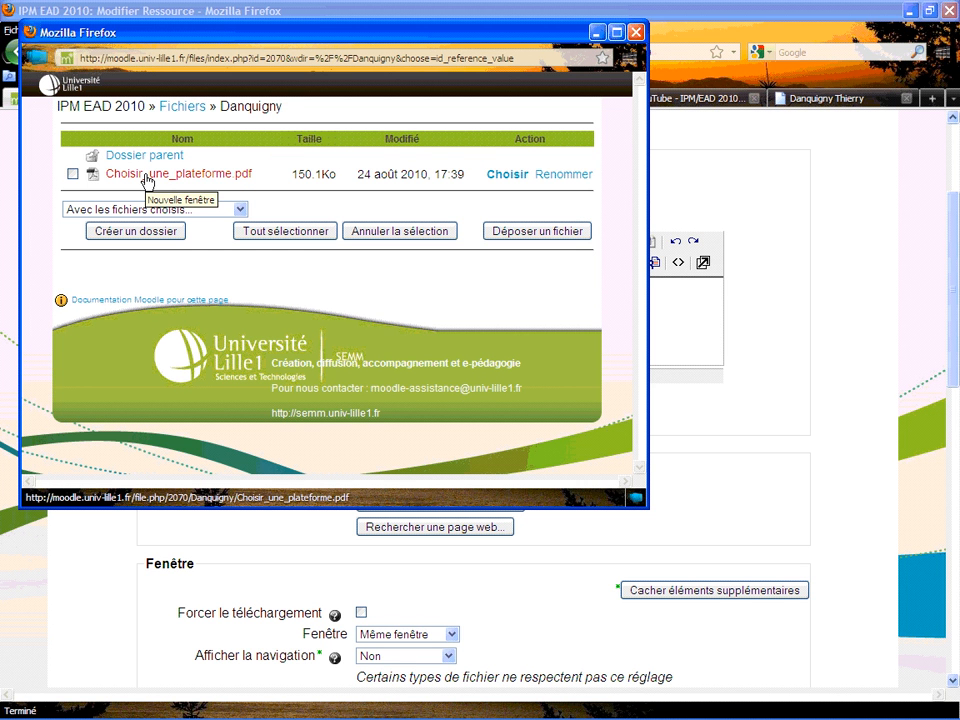
{"action": "left_click", "coordinate": [146, 177]}
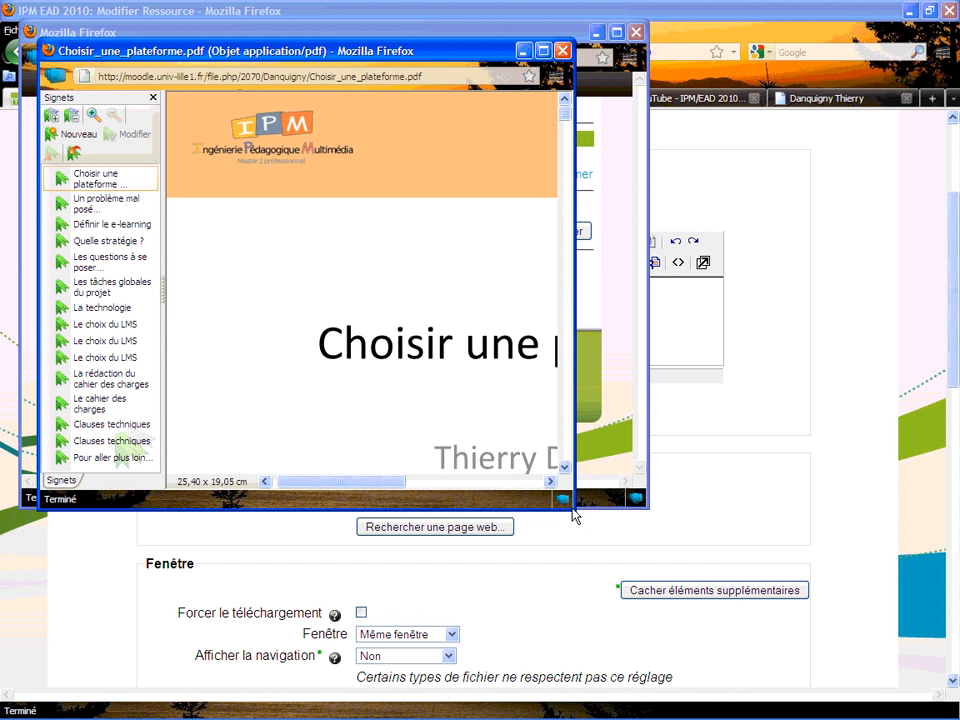
{"action": "left_click_drag", "start_coordinate": [575, 513], "coordinate": [750, 583]}
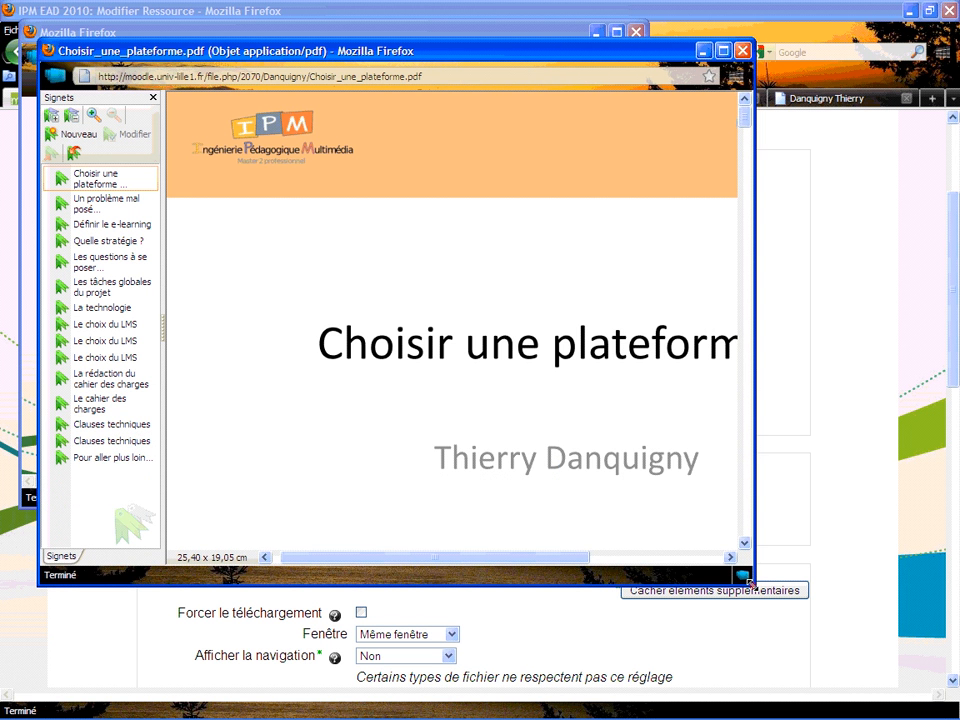
{"action": "left_click", "coordinate": [743, 51]}
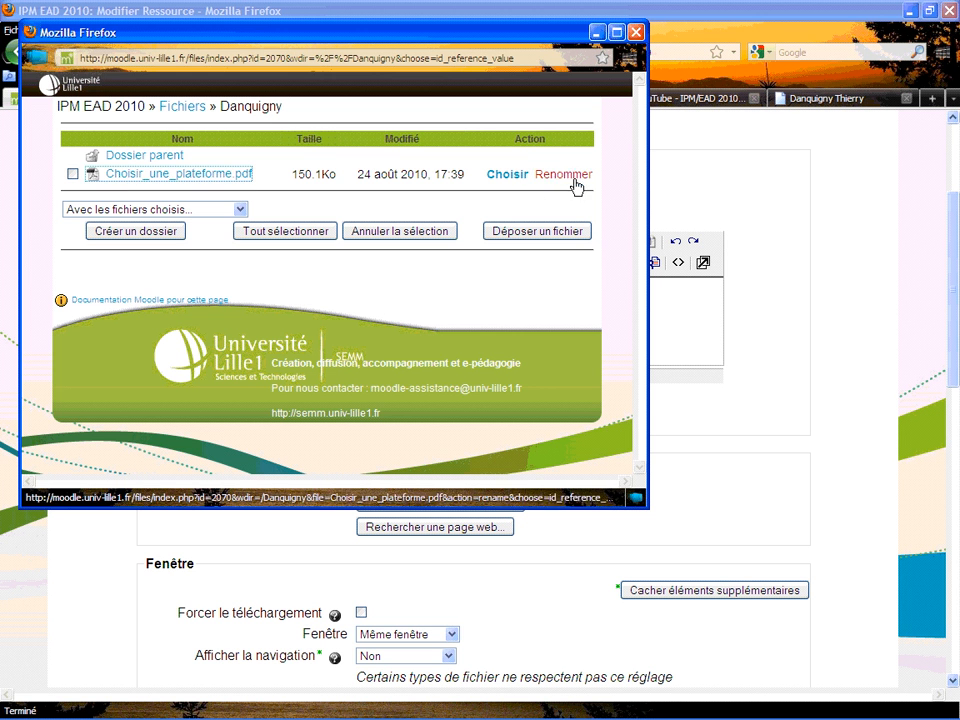
{"action": "left_click", "coordinate": [513, 178]}
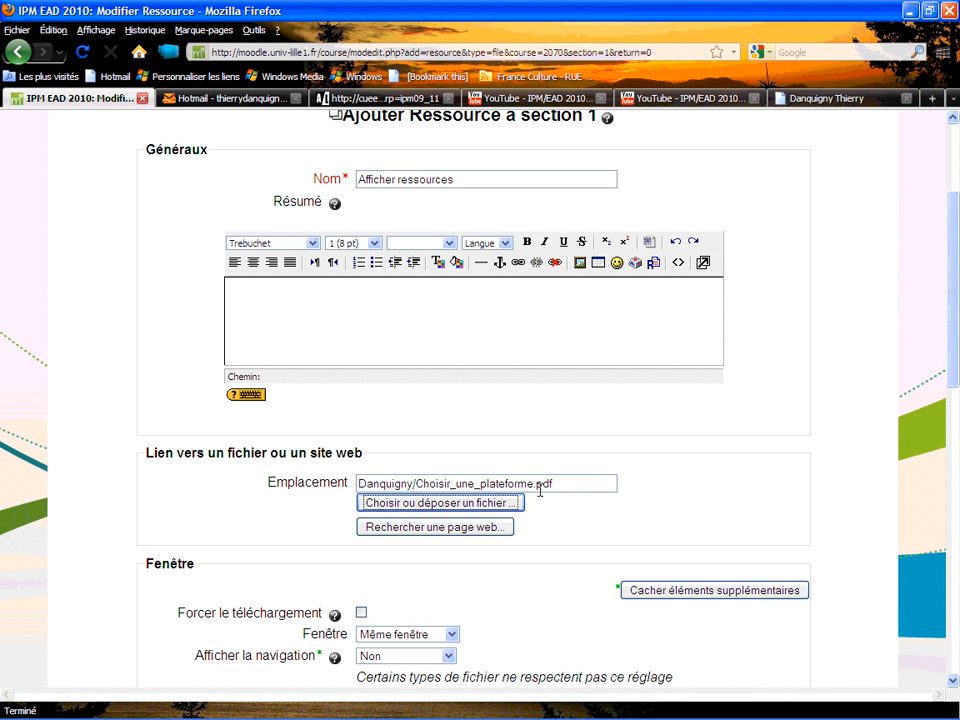
{"action": "left_click", "coordinate": [461, 509]}
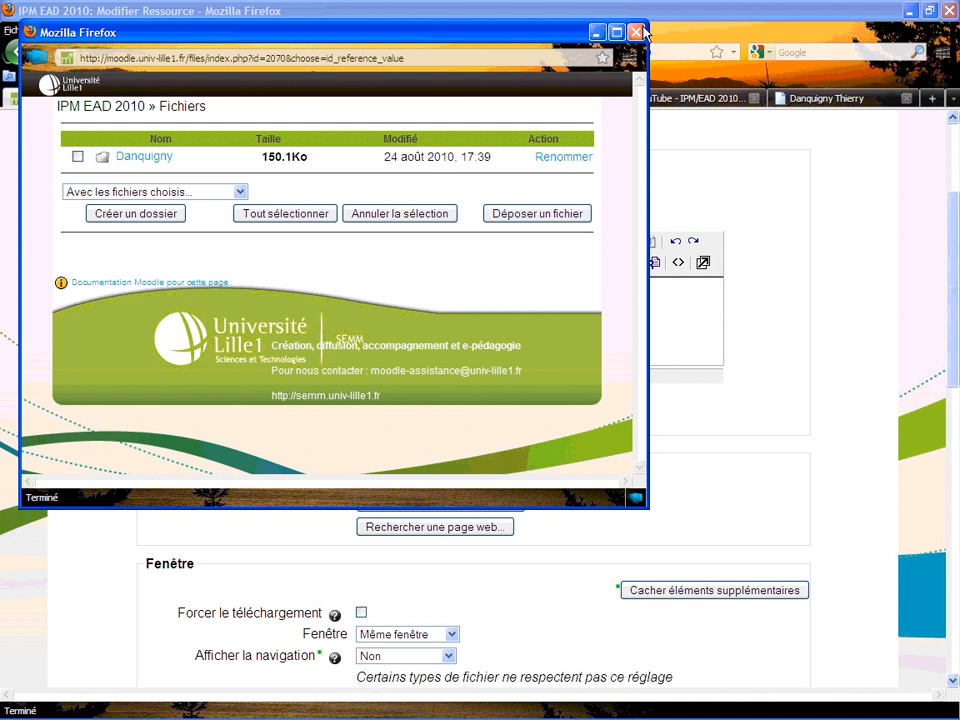
{"action": "left_click", "coordinate": [636, 31]}
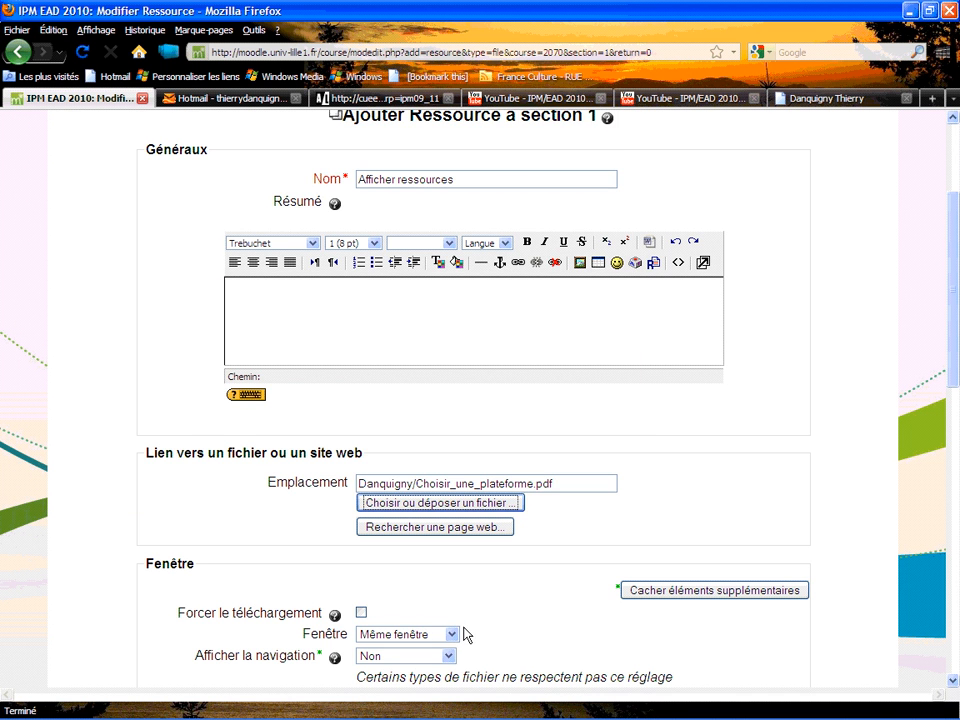
Step: Set the resource to open in a new window (Nouvelle fenêtre), then save it and return to the course
{"action": "scroll", "coordinate": [465, 634], "scroll_direction": "down", "scroll_amount": 4}
{"action": "left_click", "coordinate": [453, 446]}
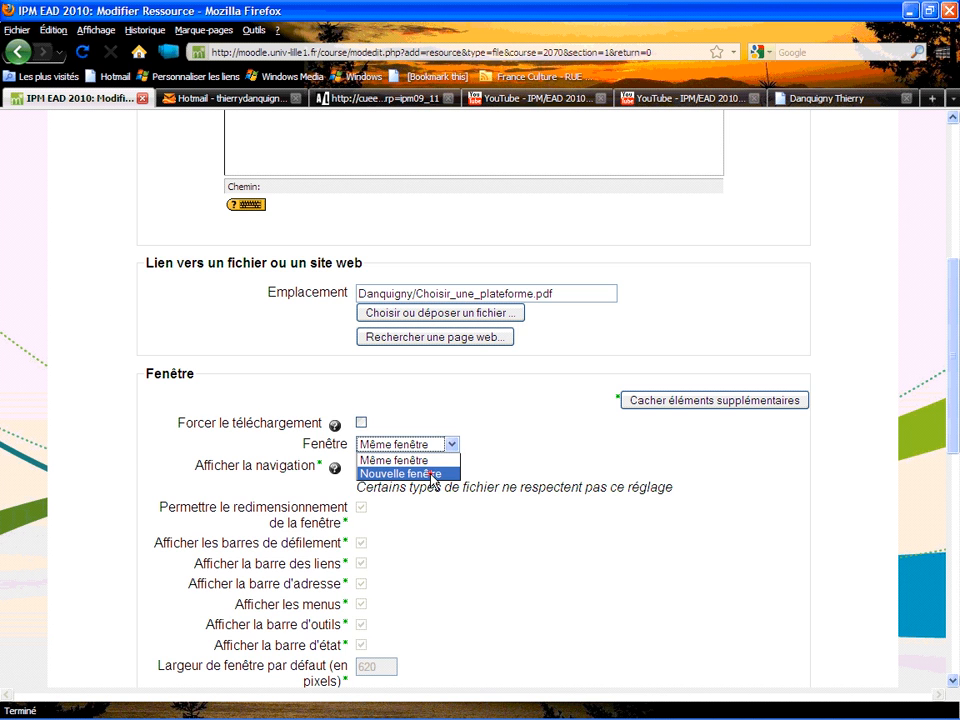
{"action": "left_click", "coordinate": [432, 474]}
{"action": "scroll", "coordinate": [457, 594], "scroll_direction": "down", "scroll_amount": 4}
{"action": "scroll", "coordinate": [455, 590], "scroll_direction": "down", "scroll_amount": 4}
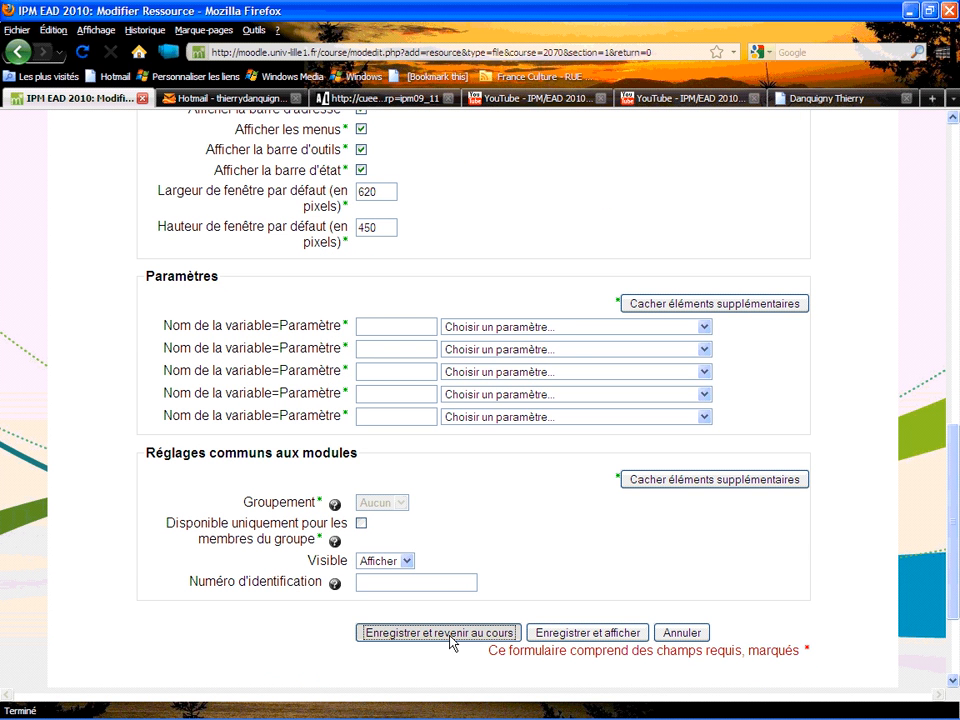
{"action": "left_click", "coordinate": [449, 635]}
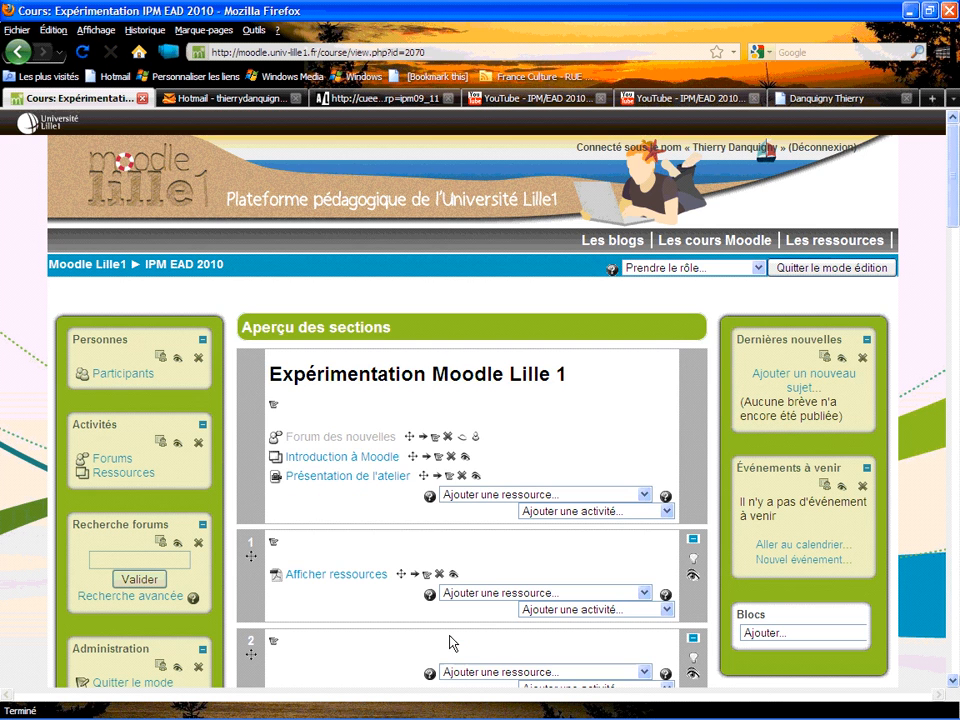